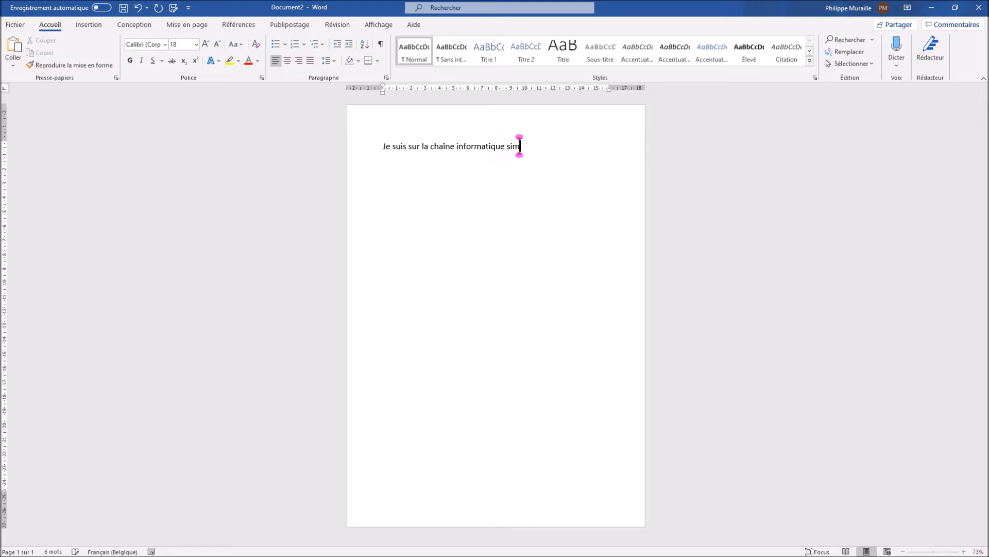
Complete the sentence as "Je suis sur la chaîne informatique simple pour tous." and bold "informatique simple pour tous"
type("tous.")
left_click_drag(457, 147, 569, 147)
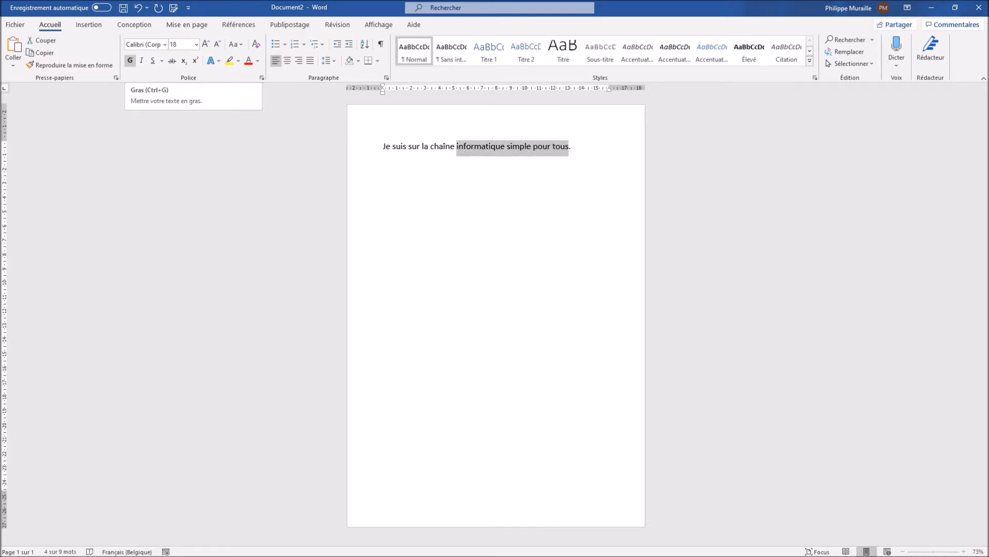
left_click(130, 60)
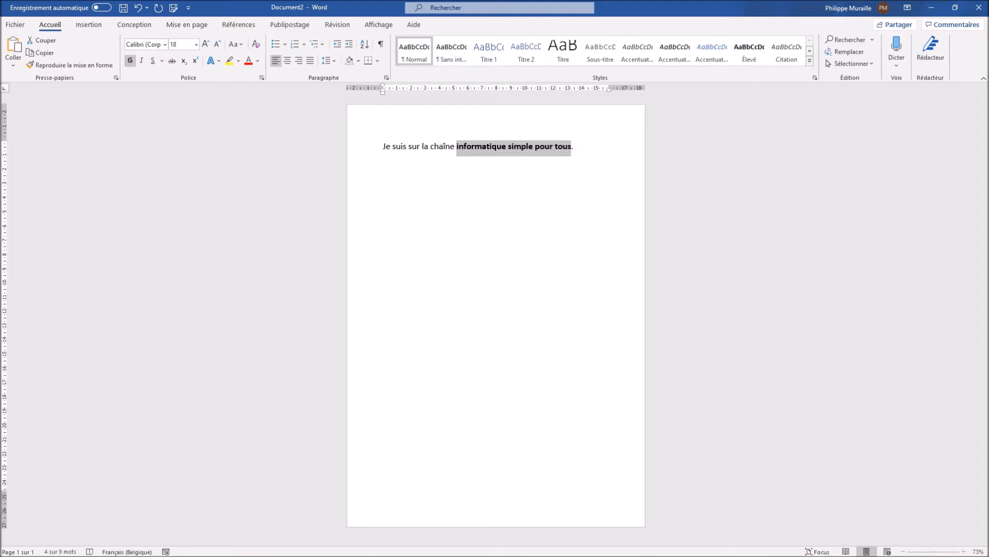
Italicise the word "chaîne" in the first line
double_click(443, 147)
key("ctrl+i")
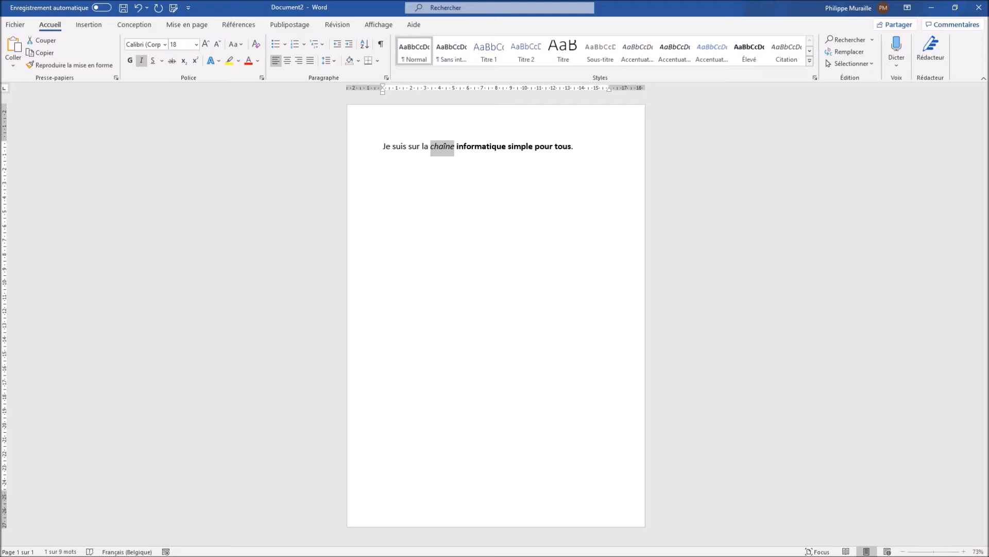
left_click(396, 146)
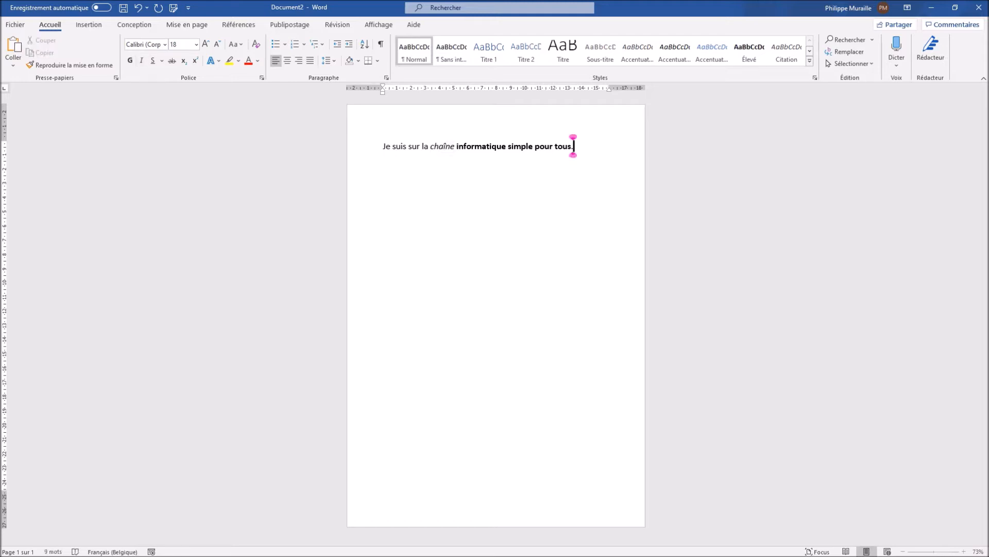
Add a second line in regular text reading "Je suis sur la chaîne informatique simple pour tous"
type("f")
key("BackSpace")
type("Je suis ")
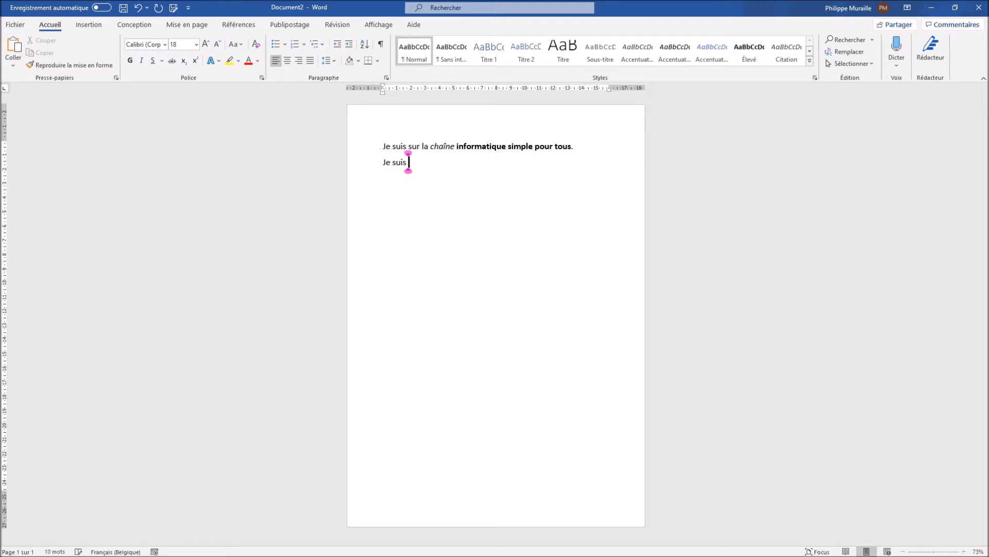
type("sur la chaîne infor")
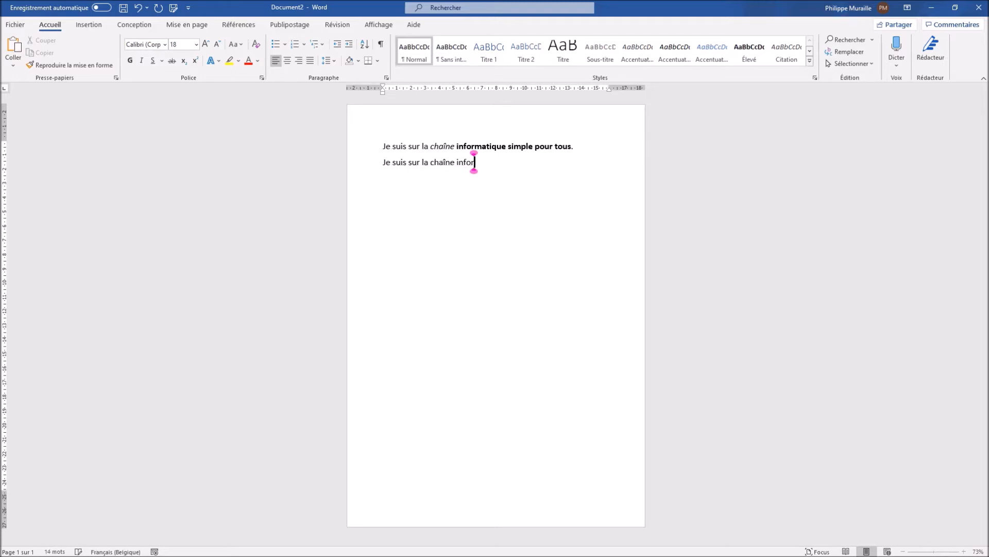
type("matique simple pour tous")
In the second line, bold "informatique simple pour tous" and italicise "chaîne", ending with a new empty line below
left_click_drag(457, 162, 569, 162)
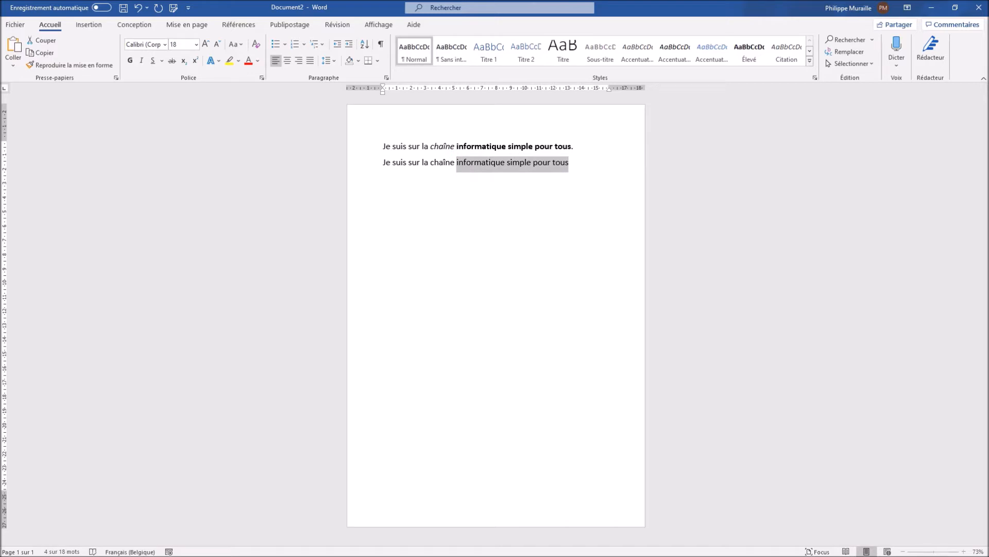
key("ctrl+g")
left_click(438, 162)
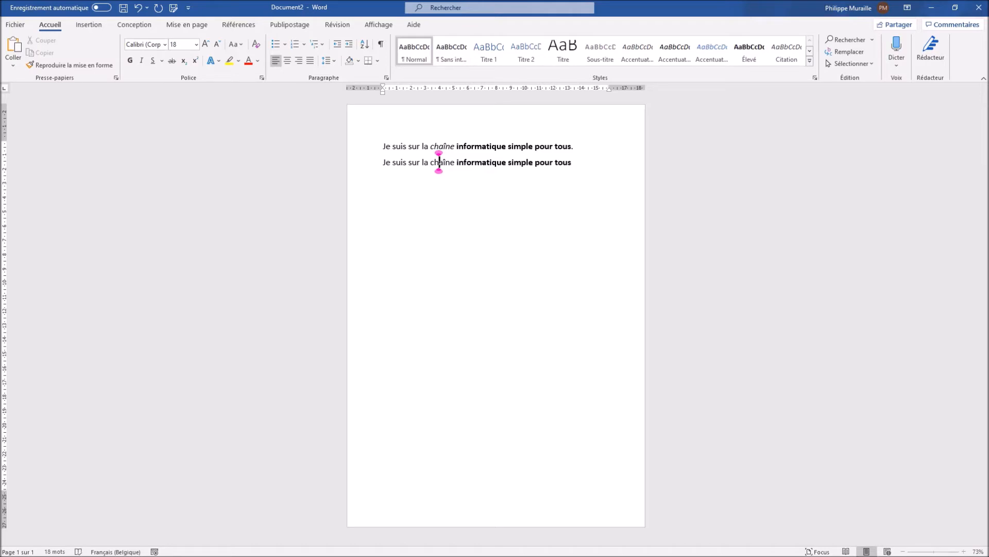
key("ctrl+i")
left_click(571, 162)
key("Return")
type("Je suis")
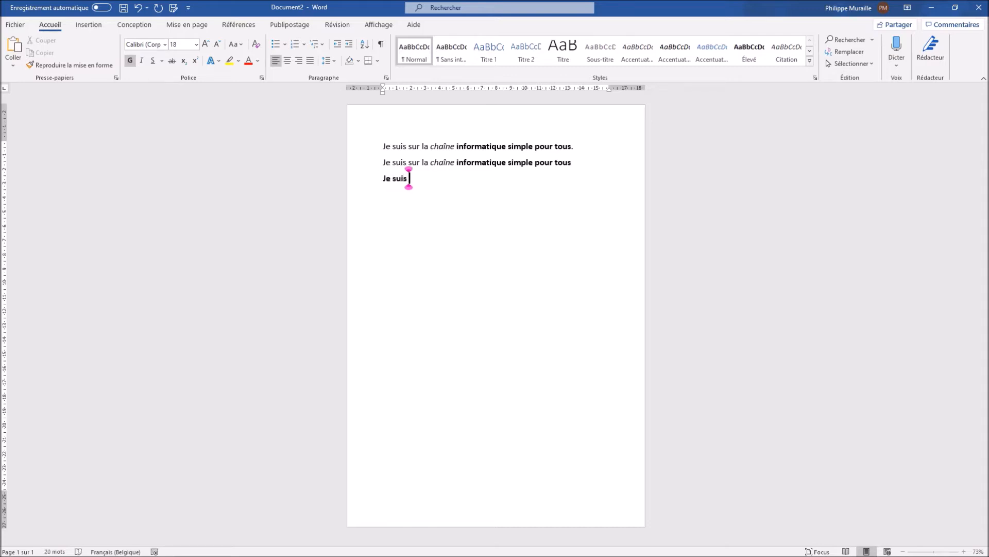
key("BackSpace")
key("BackSpace")
key("BackSpace")
key("BackSpace")
key("BackSpace")
key("BackSpace")
key("BackSpace")
key("BackSpace")
Write "Je suis sur la" without bold on the third line, followed by "chaîne" in italics
left_click(130, 60)
type("Je suis sur la")
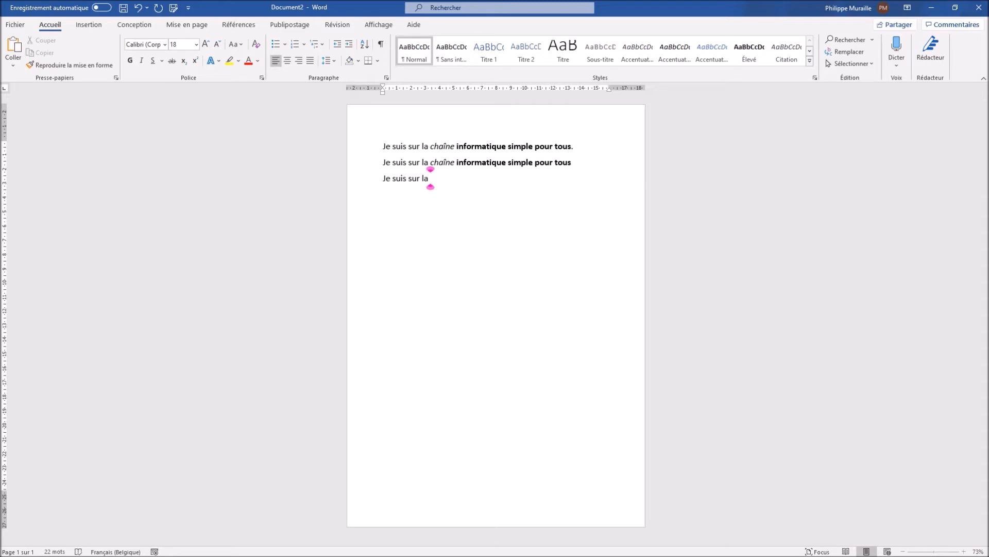
key("ctrl+i")
type("chaîne")
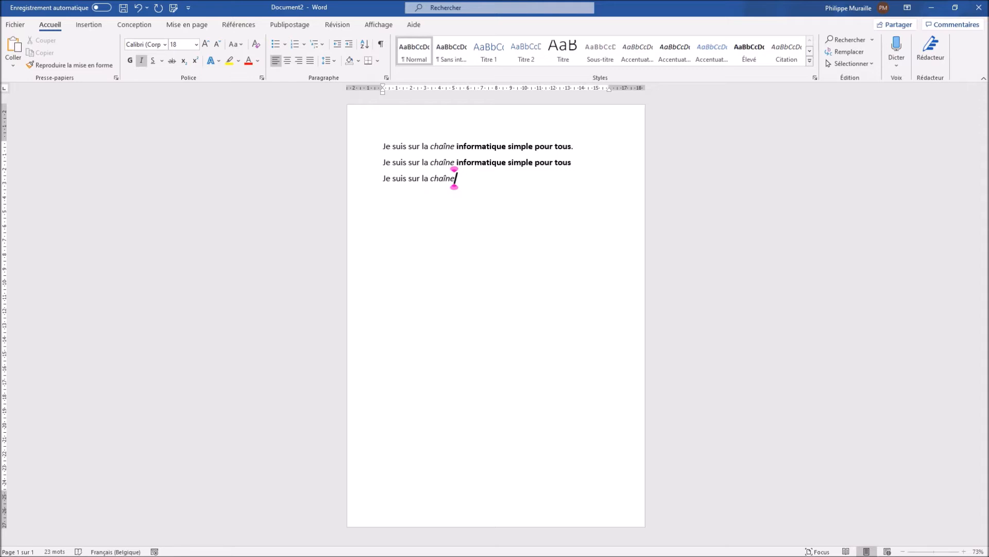
Finish the third line with "informatique simple pour tous" in bold only, and start a new line in regular text
key("ctrl+i")
key("ctrl+g")
type("informati")
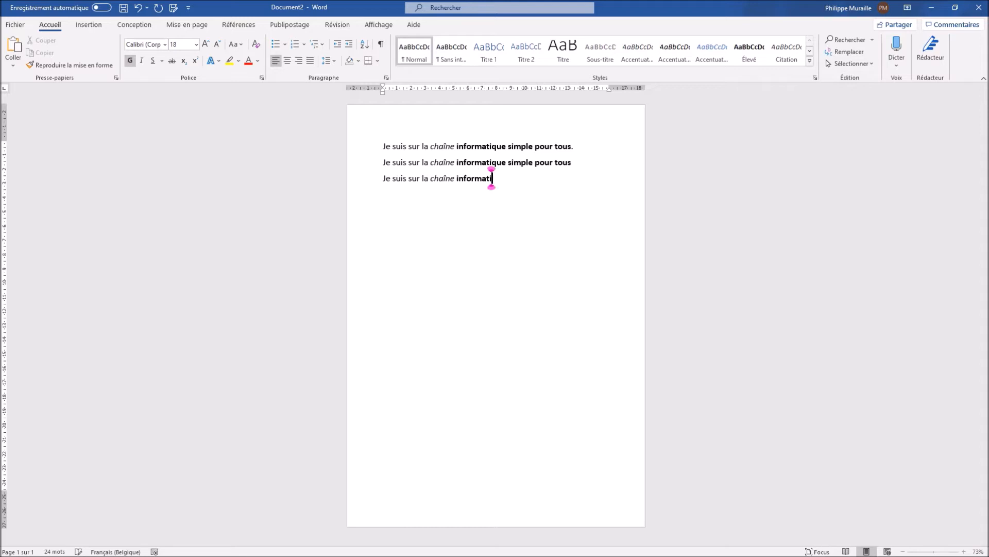
type("que simple pour tous")
key("ctrl+g")
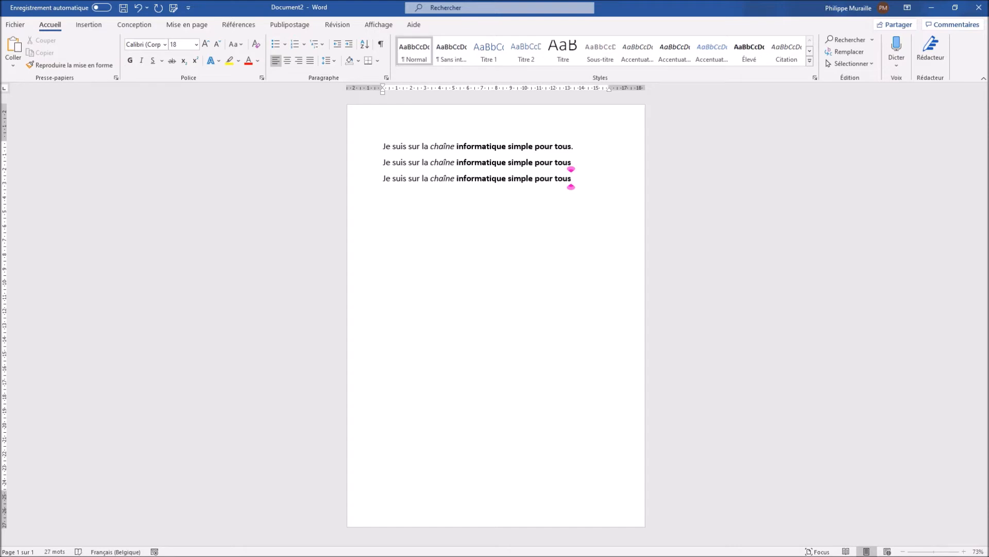
key("Return")
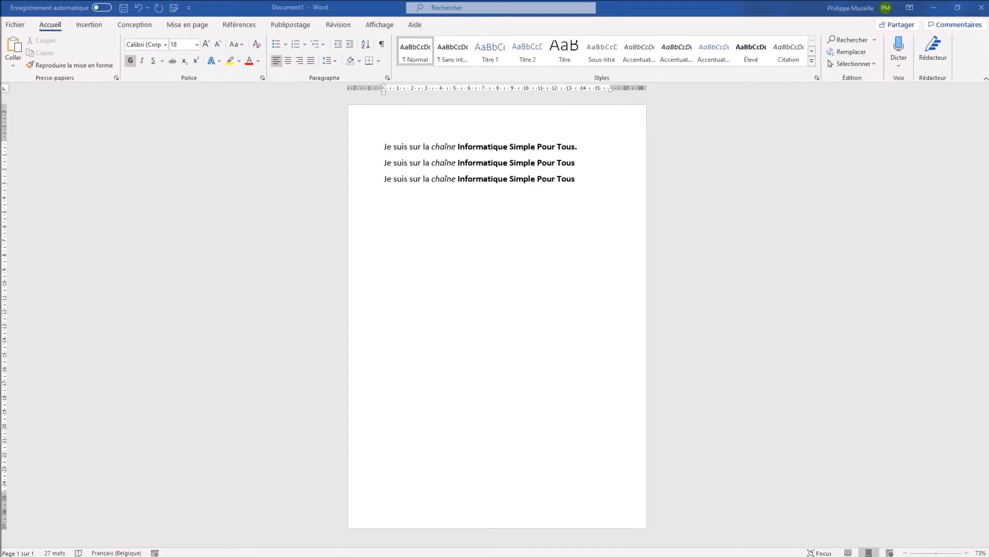
Make sure the as-you-type AutoCorrect option "*Gras* et _italique_ par les attributs correspondants" is enabled, and confirm the Word options
key("alt+f")
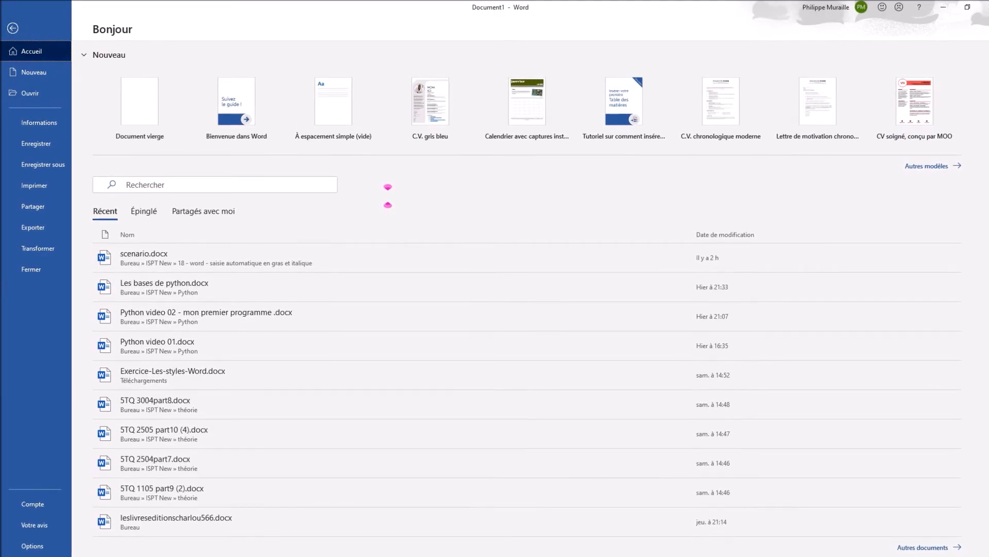
key("Escape")
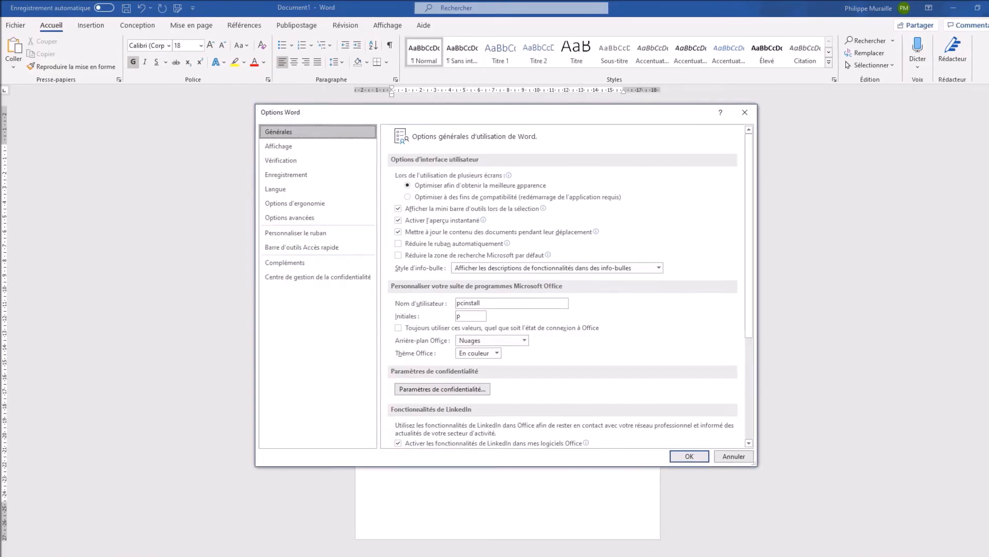
left_click(283, 162)
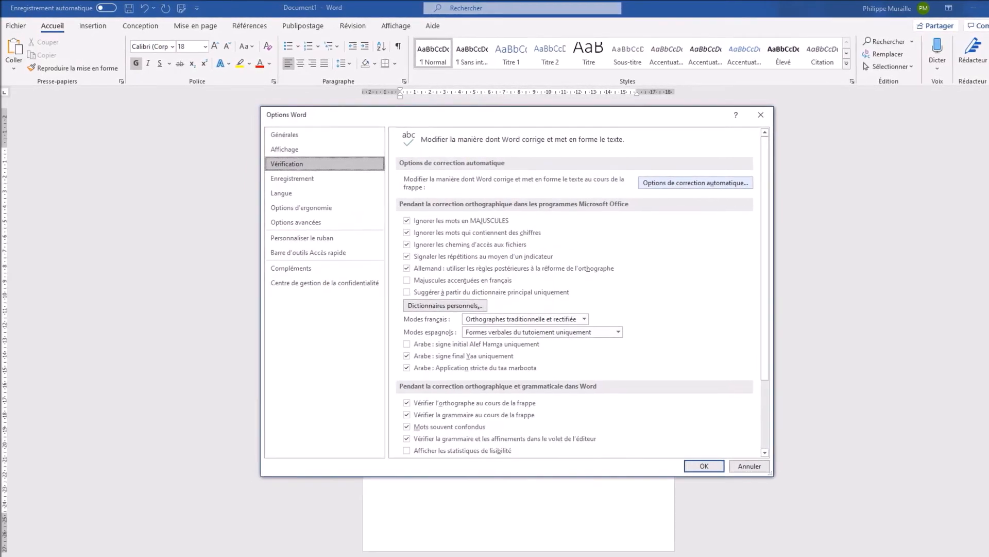
left_click(701, 184)
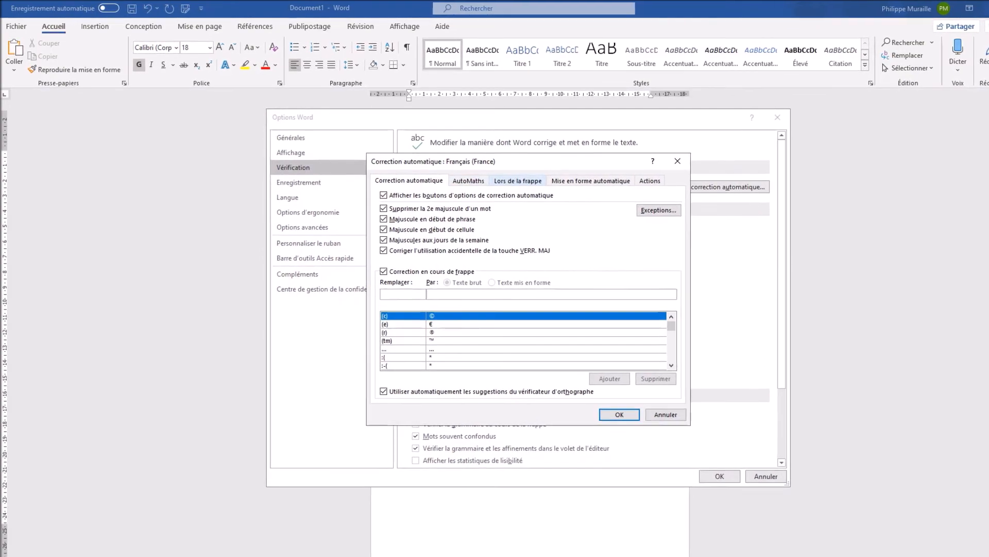
left_click(517, 180)
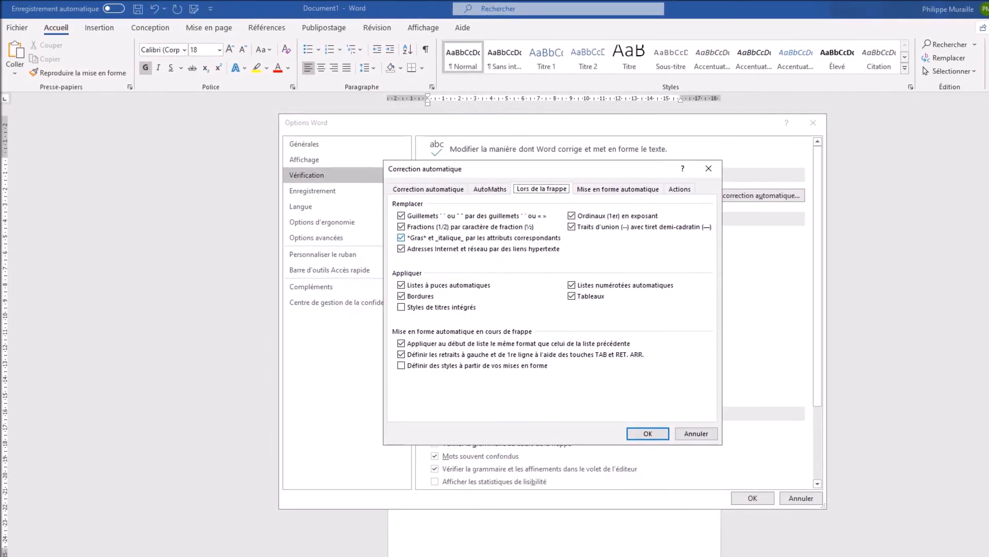
key("Return")
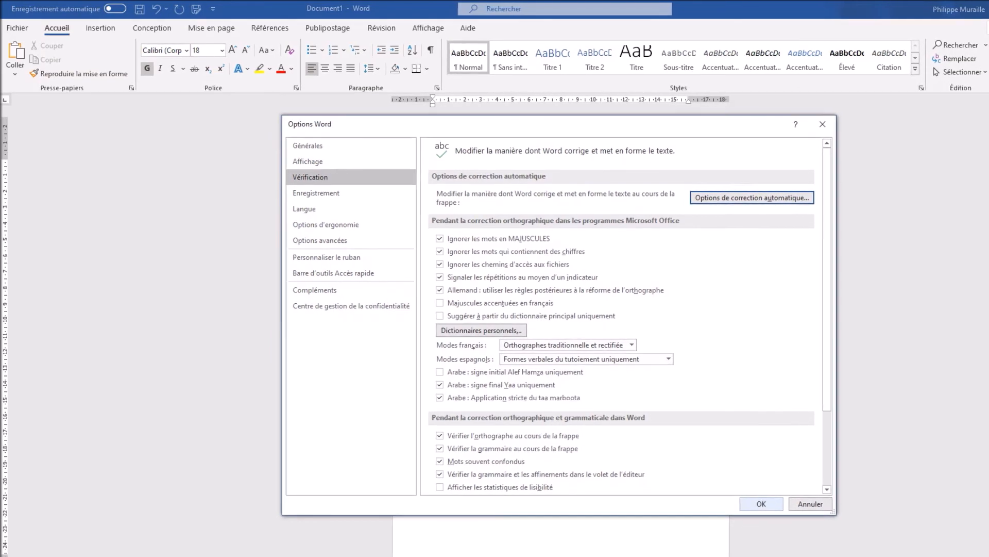
key("Return")
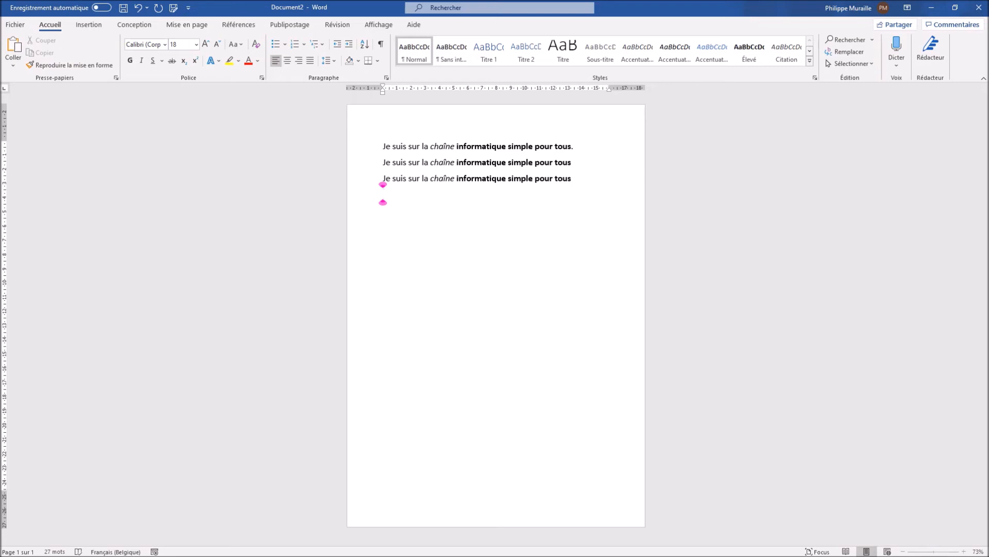
Write the fourth line with formatting markers as "Je suis sur la _chaîne_ *informatique simple pour tous*"
type("Je suis sur la _chaîne")
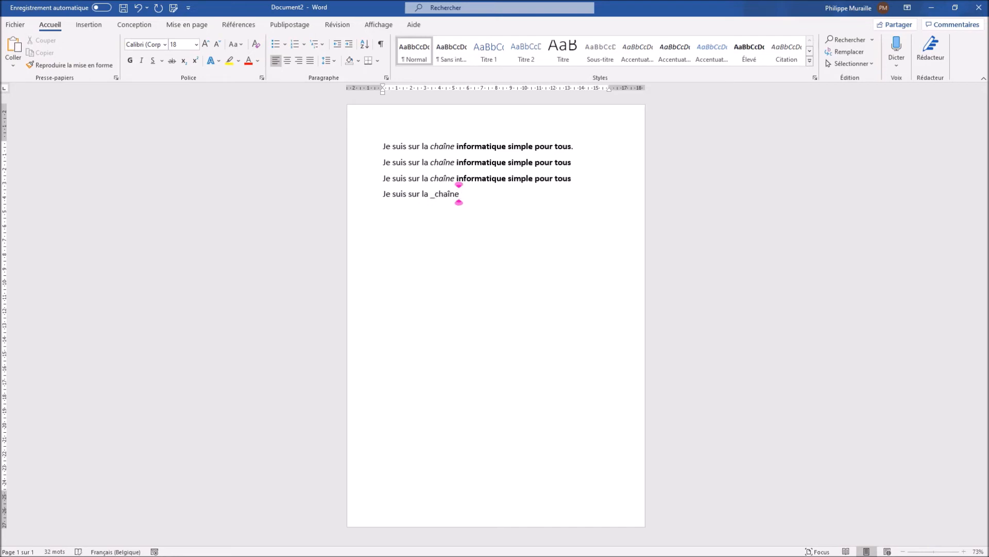
type("_")
type(" *inform")
type("atique sim")
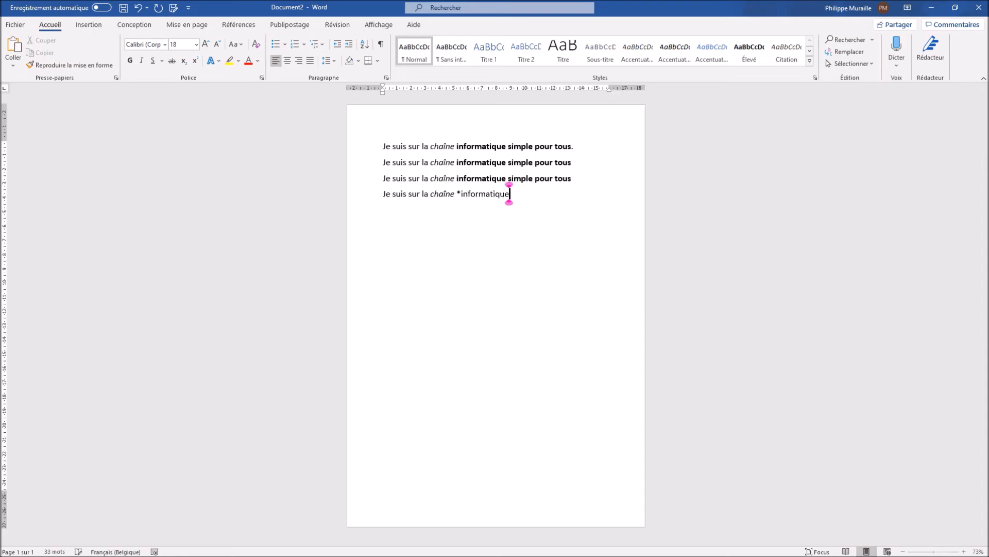
type("ple pour tous*")
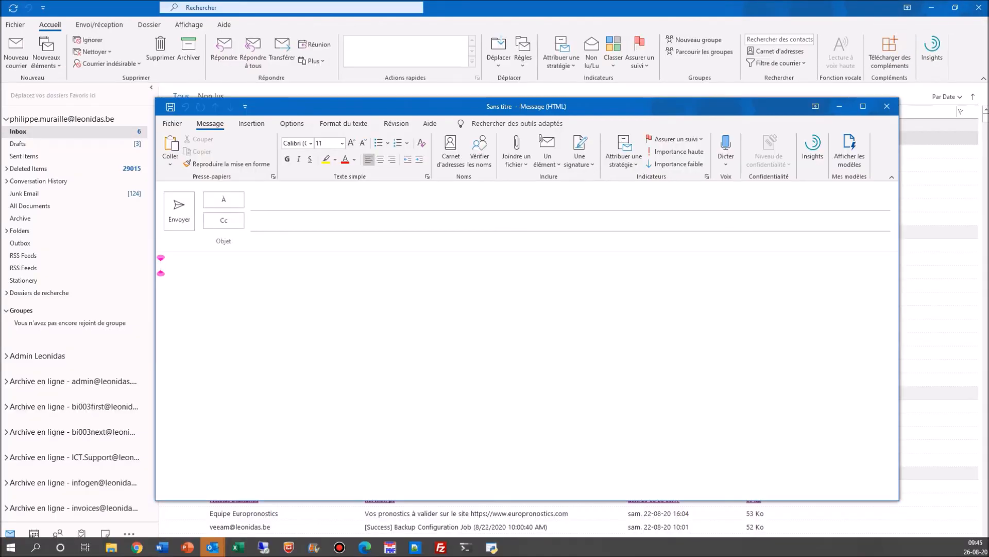
In a new Outlook message, write "Ceci est en _italique_" as the first line of the body
type("ce")
type("ci est en _italique_")
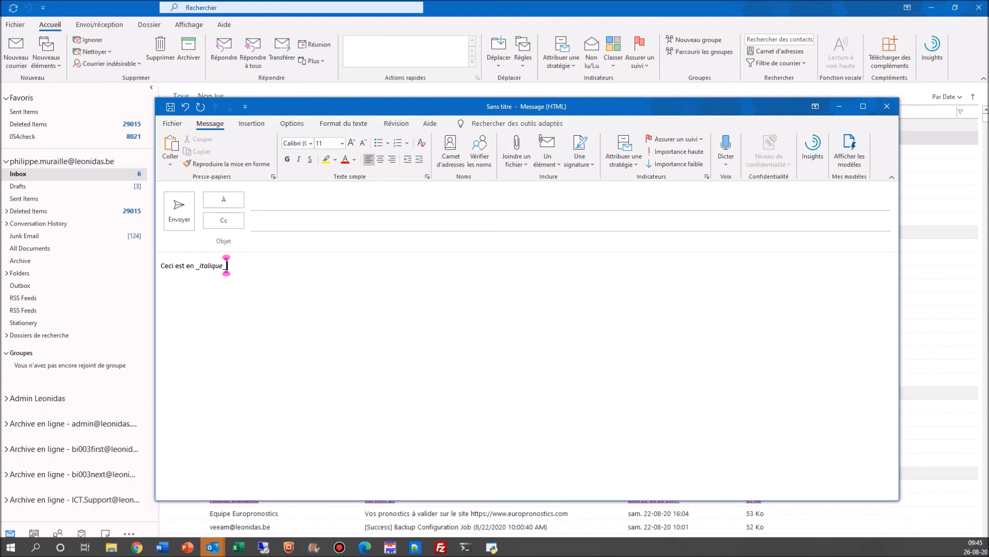
key("Return")
Add a second line to the message body reading "Ceci est en *gras*", with the word "gras" and its asterisks in bold
type("Ceci est e")
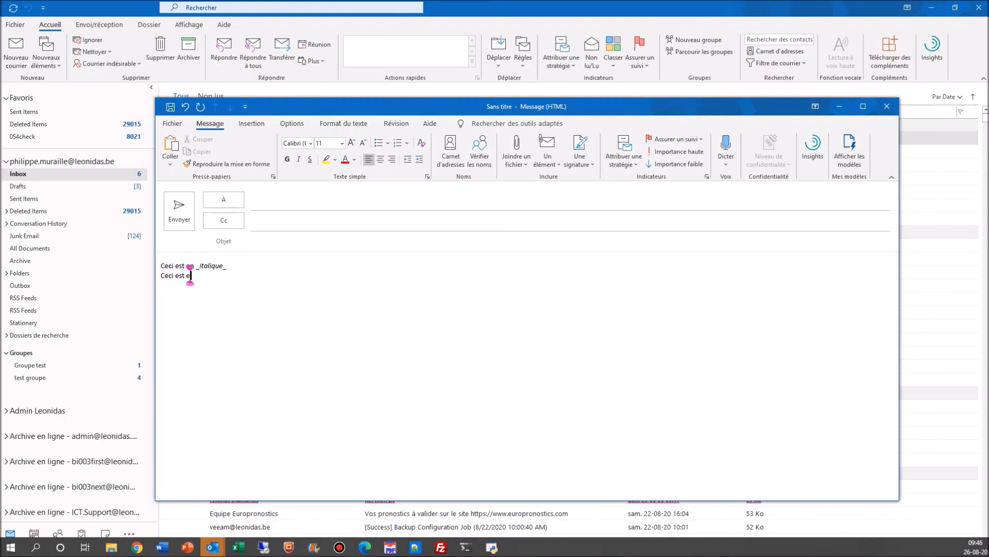
type("n *gras")
left_click(198, 276)
type("*")
left_click(213, 275)
type("*")
key("Return")
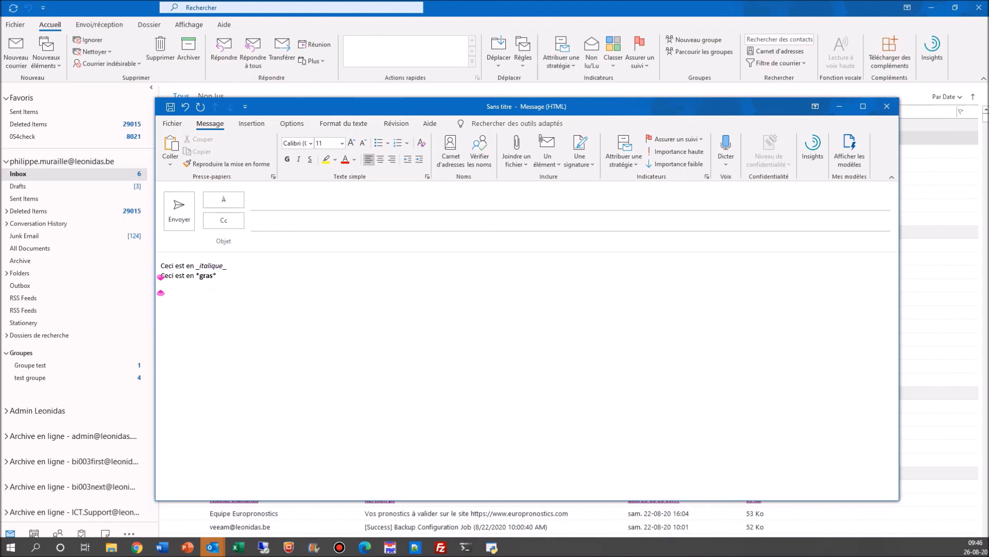